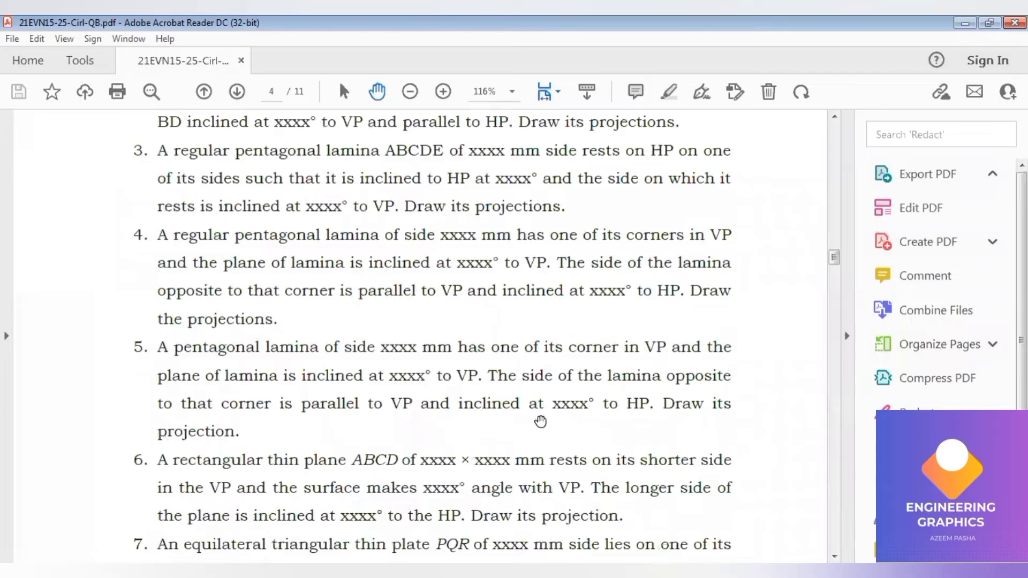
scroll(540, 421, down, 5)
scroll(539, 422, down, 3)
scroll(540, 421, down, 5)
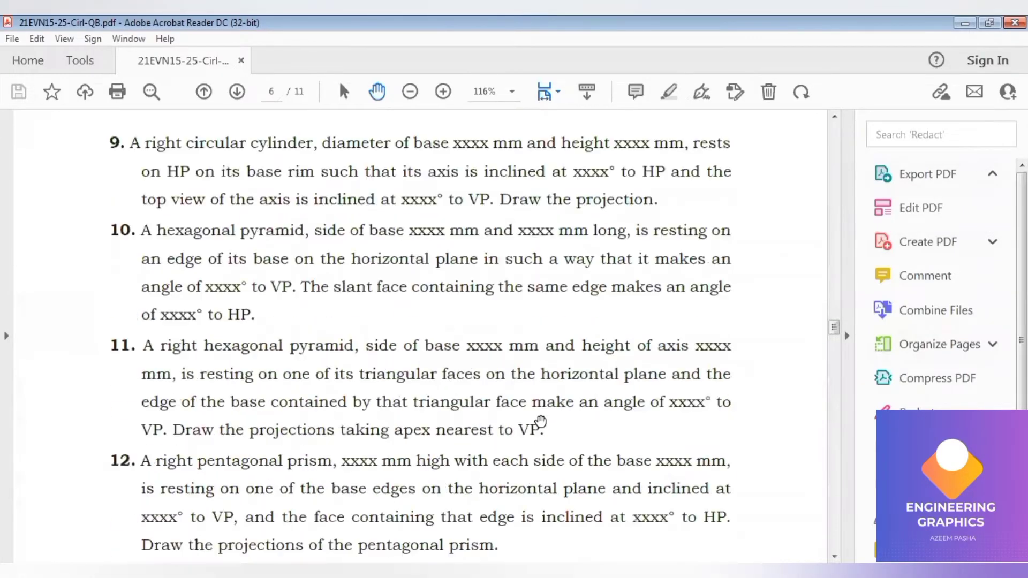
scroll(540, 421, down, 5)
scroll(540, 421, down, 4)
scroll(540, 421, down, 4)
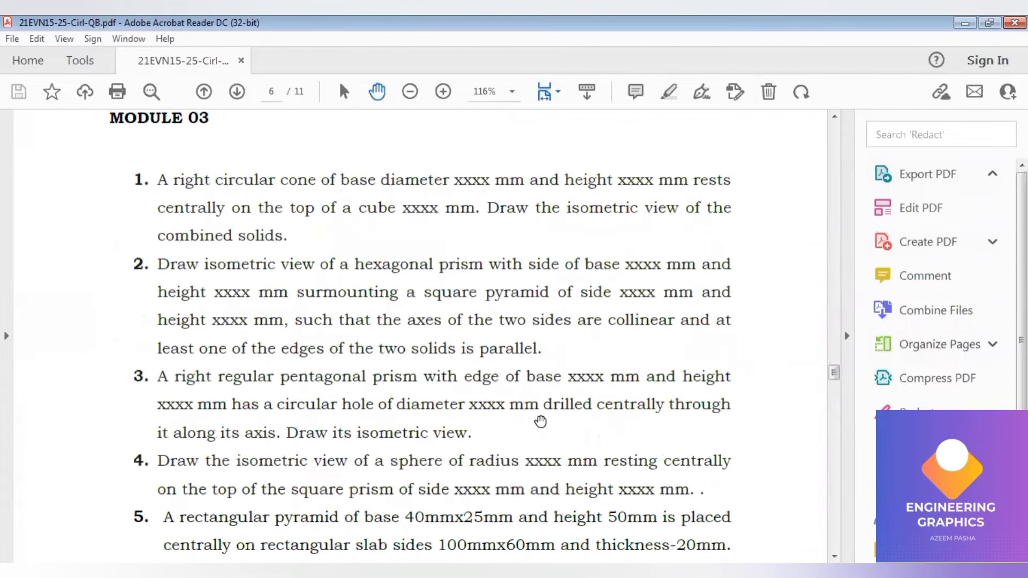
scroll(540, 422, down, 1)
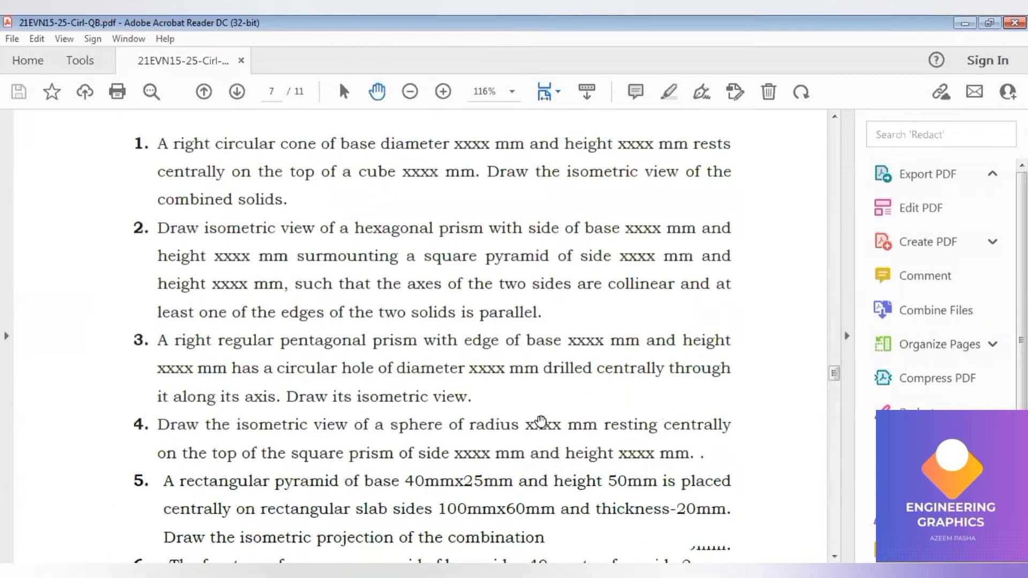
scroll(540, 421, down, 1)
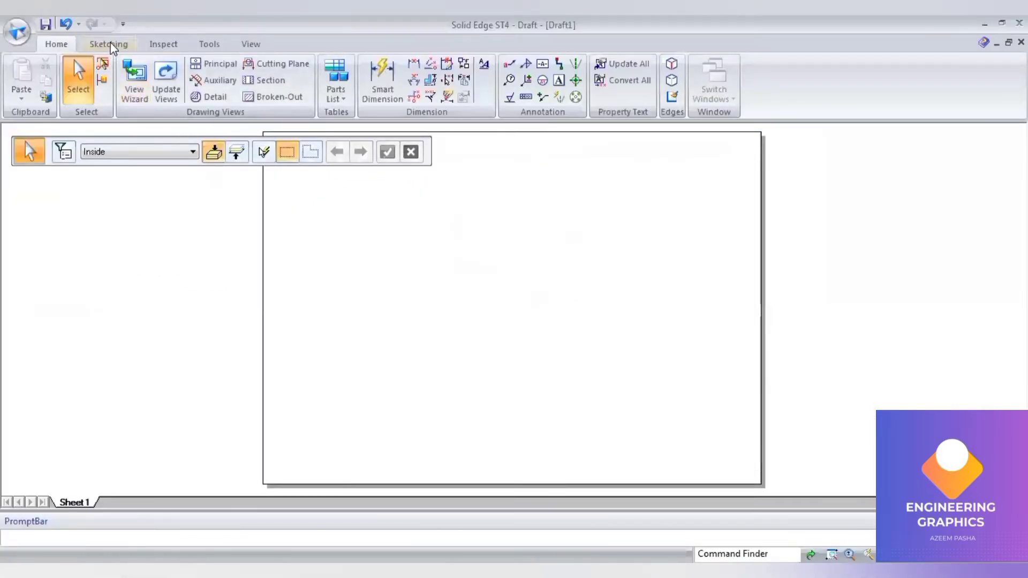
Set a thicker line width and draw the horizontal ground line.
click(110, 47)
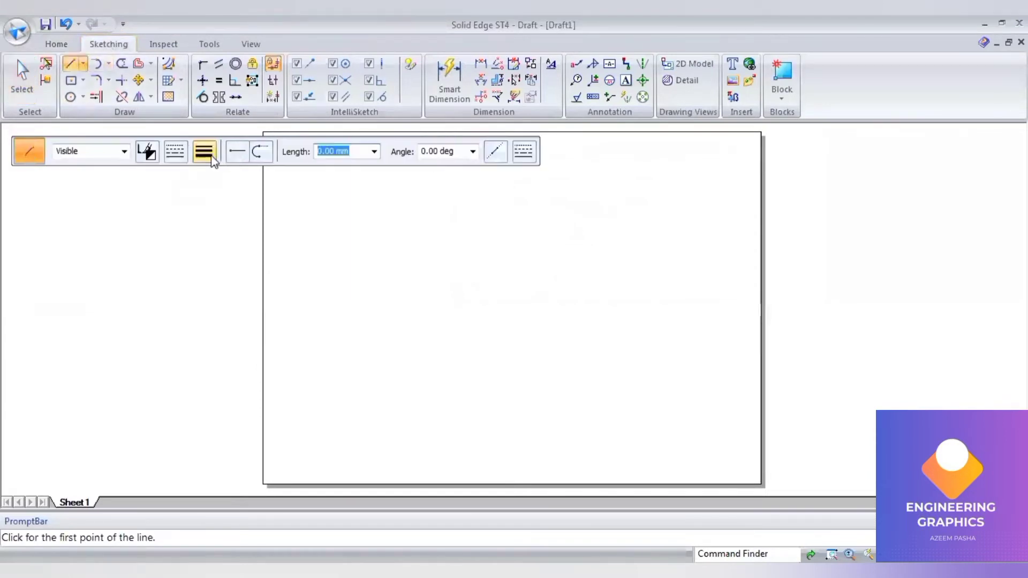
click(204, 151)
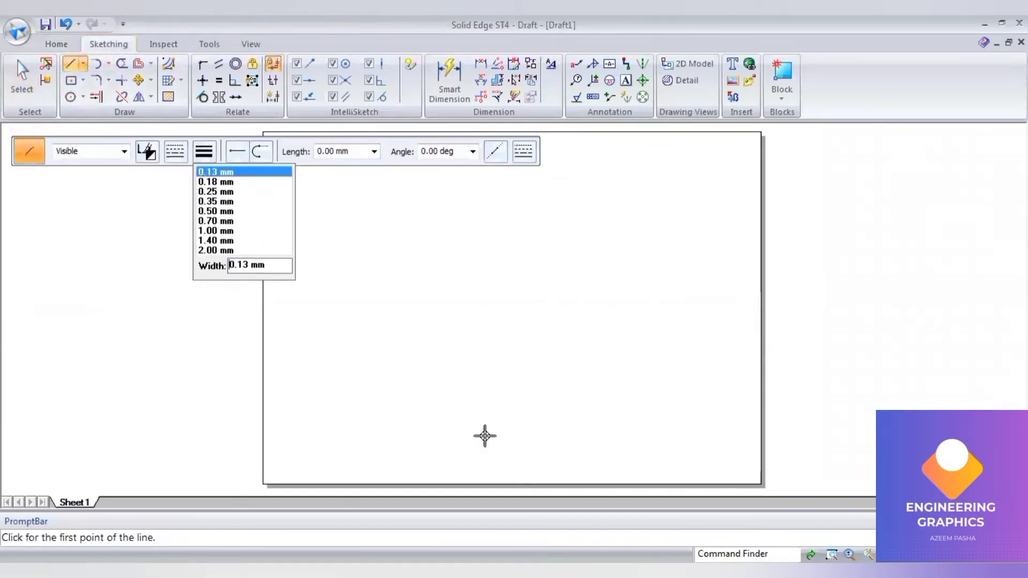
click(450, 441)
click(394, 446)
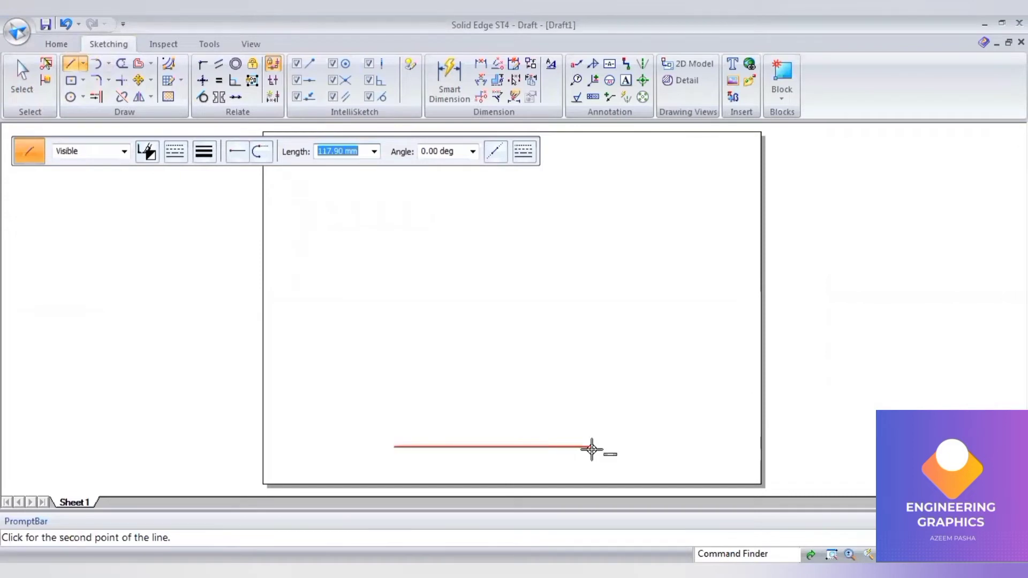
click(492, 447)
click(493, 447)
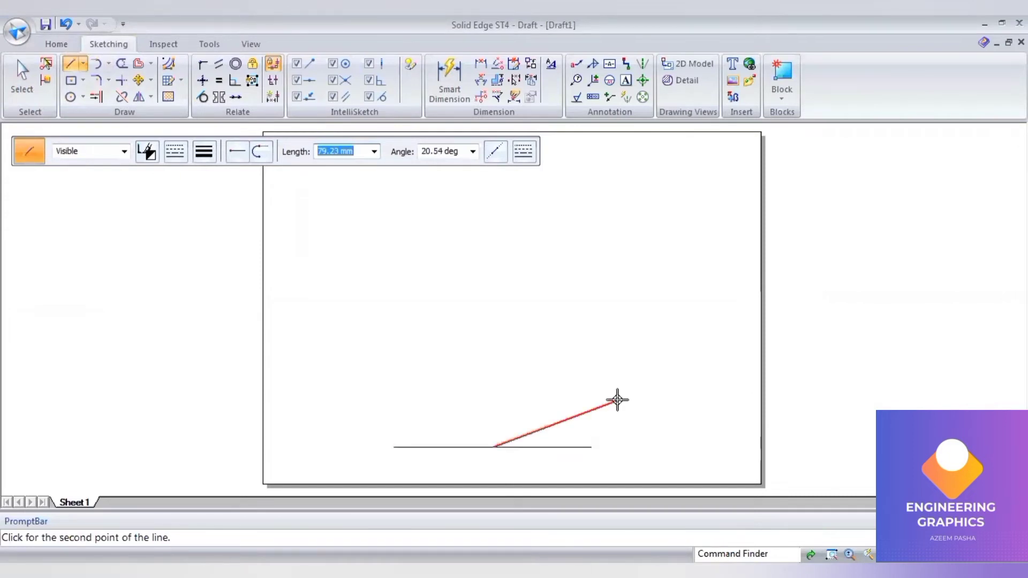
text(50)
Draw three 50 mm isometric base edges at 30°, 150° and 210°.
key(Tab)
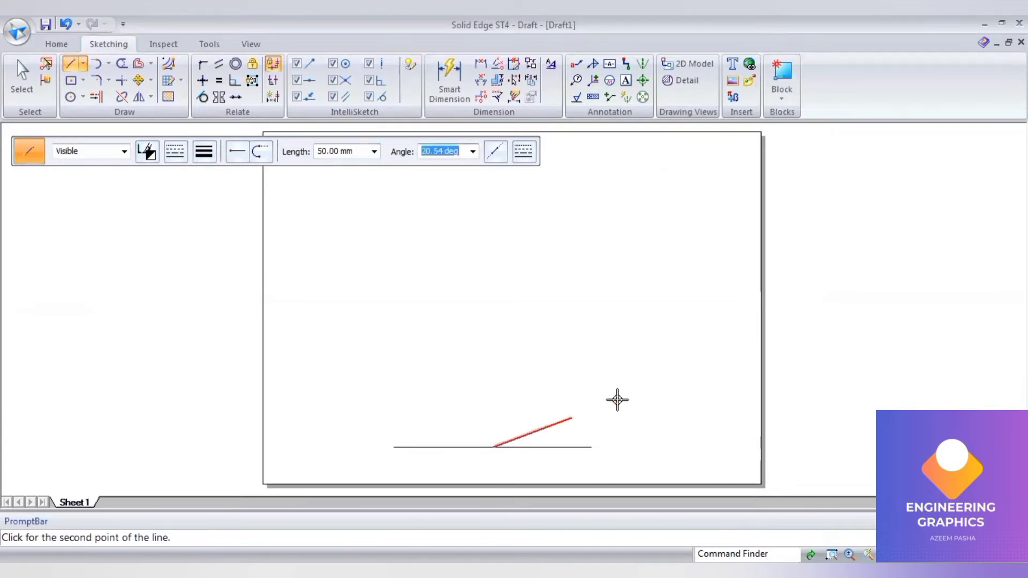
text(30)
key(Return)
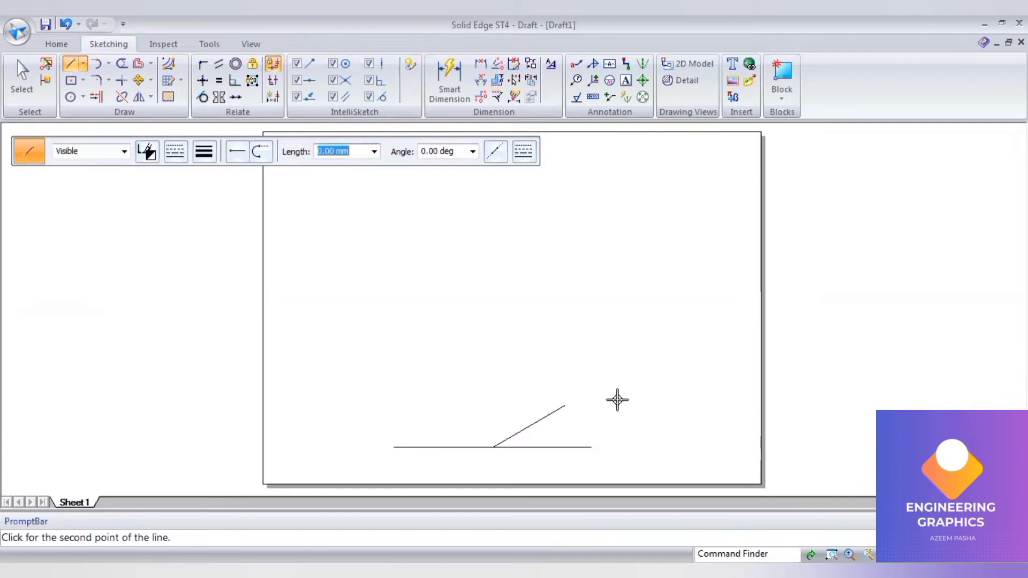
text(50)
key(Tab)
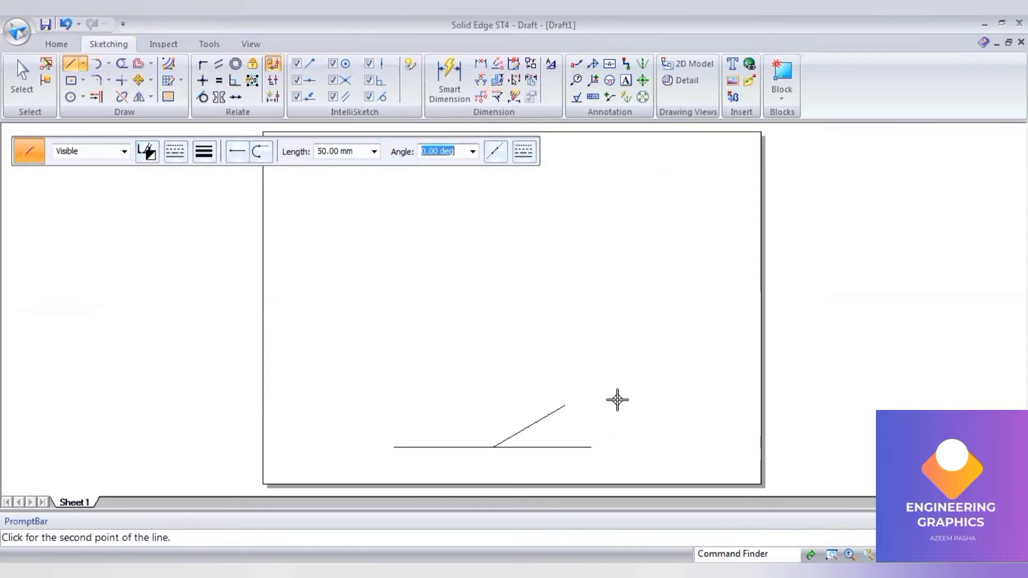
text(150)
key(Return)
text(50)
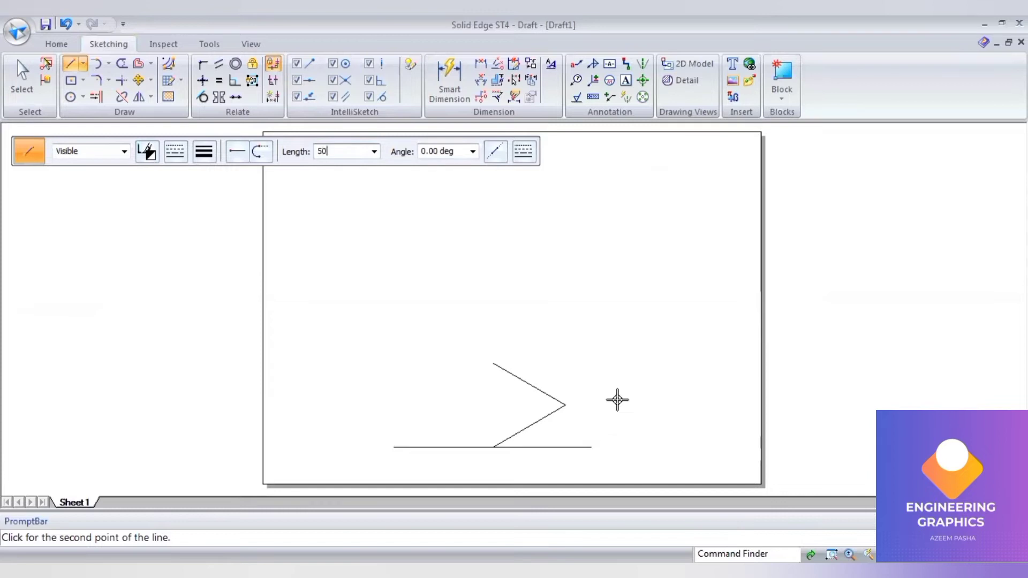
key(Tab)
text(21)
key(Return)
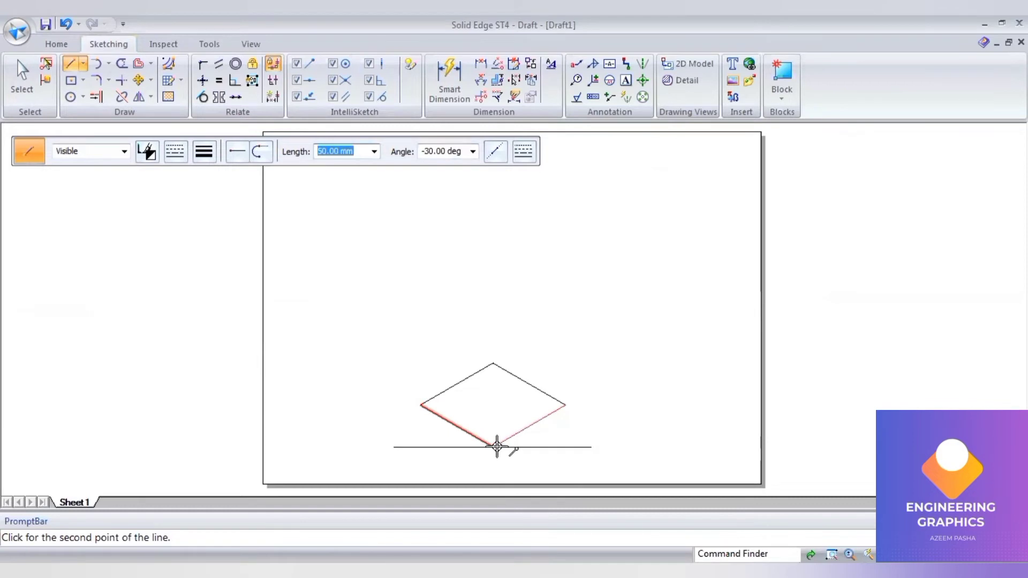
Close the rhombus base and draw a 60 mm vertical edge from its left corner.
click(493, 447)
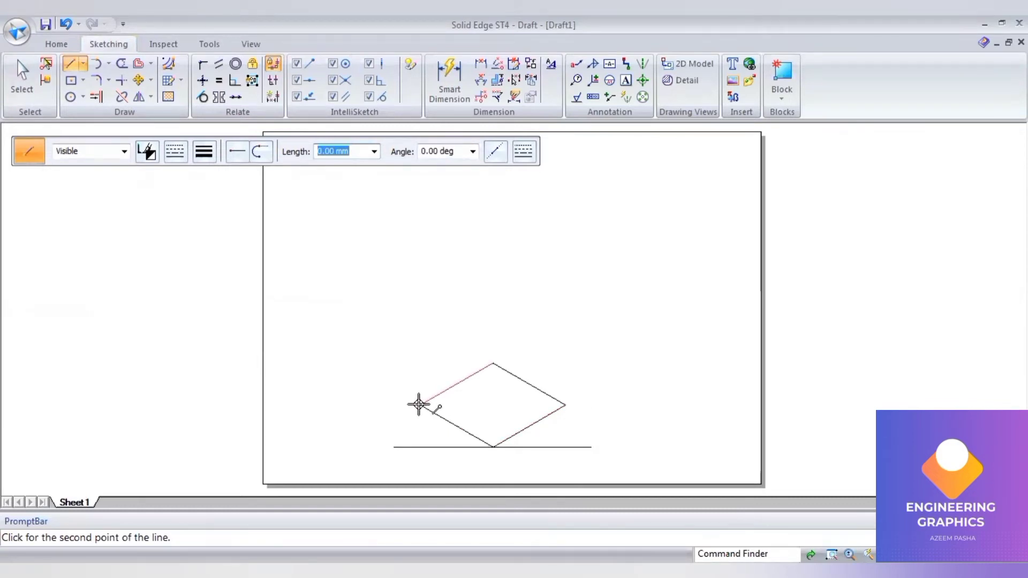
text(6)
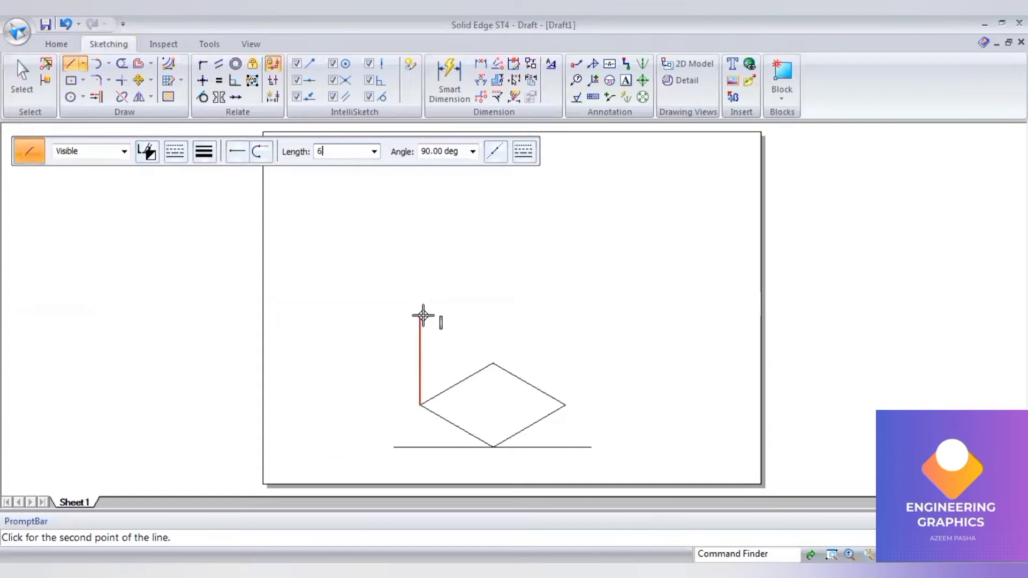
text(0)
key(Tab)
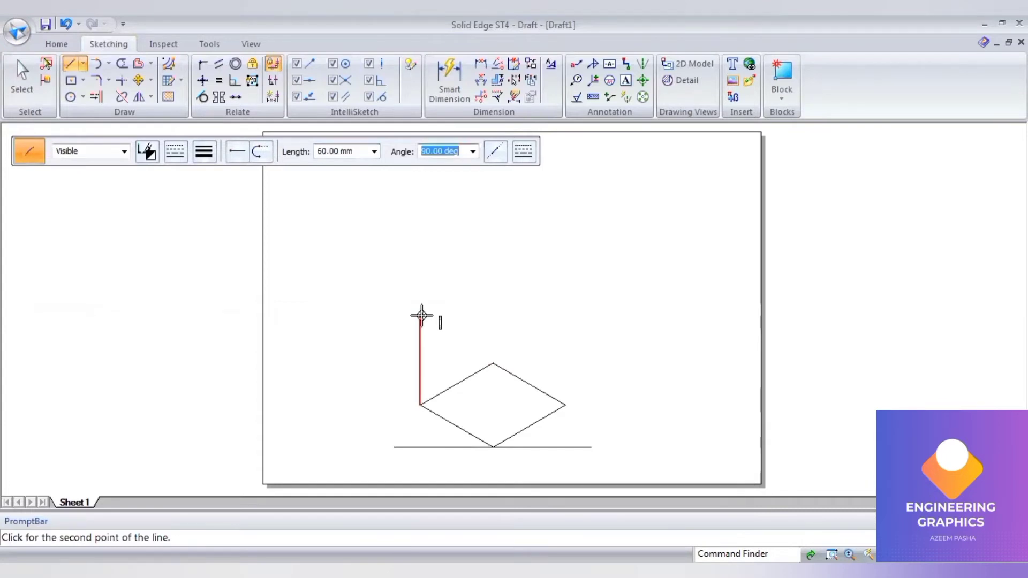
key(Return)
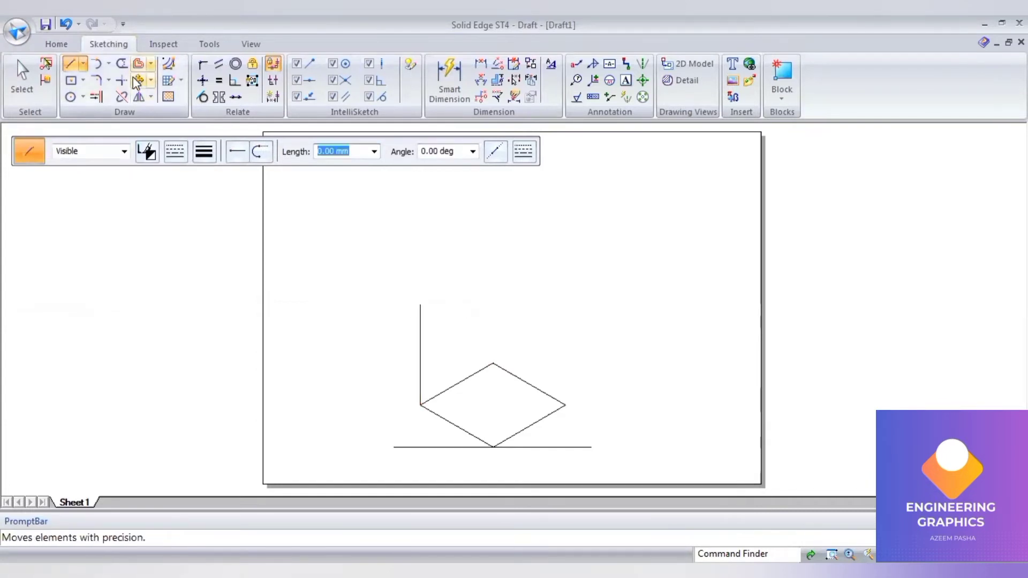
Copy the 60 mm vertical edge to the rhombus's back and right corners.
click(133, 82)
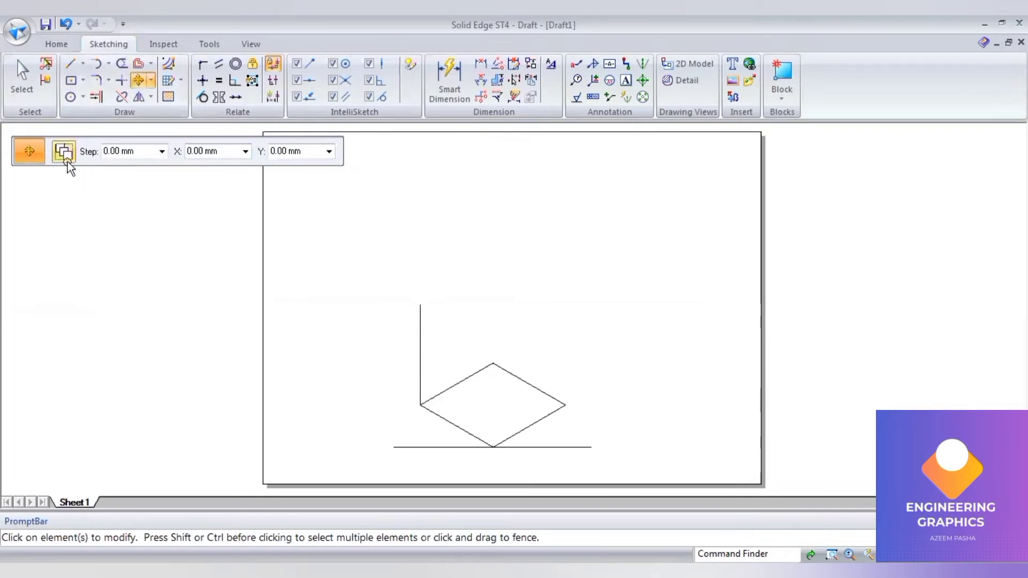
click(421, 332)
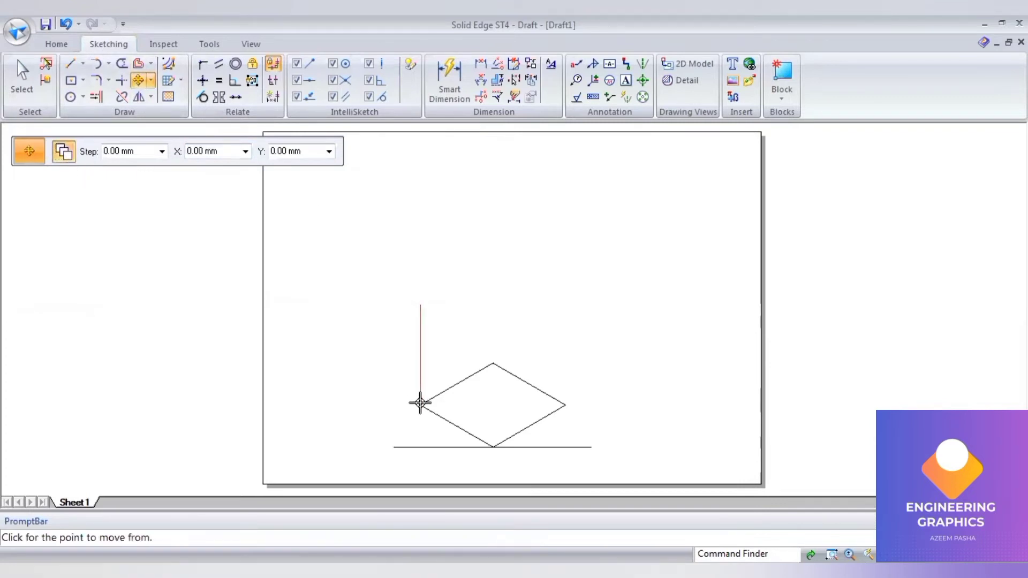
click(419, 402)
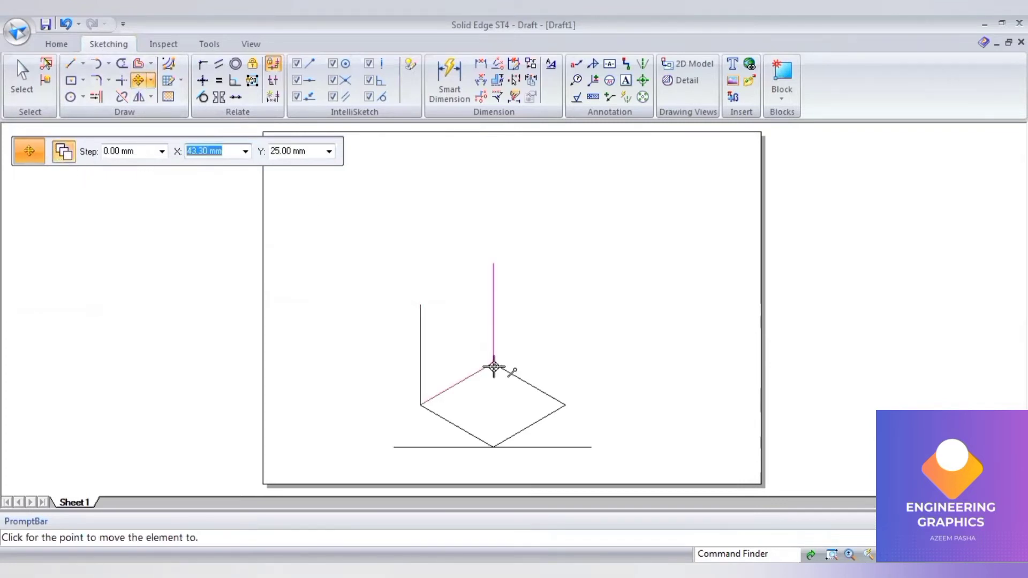
click(493, 367)
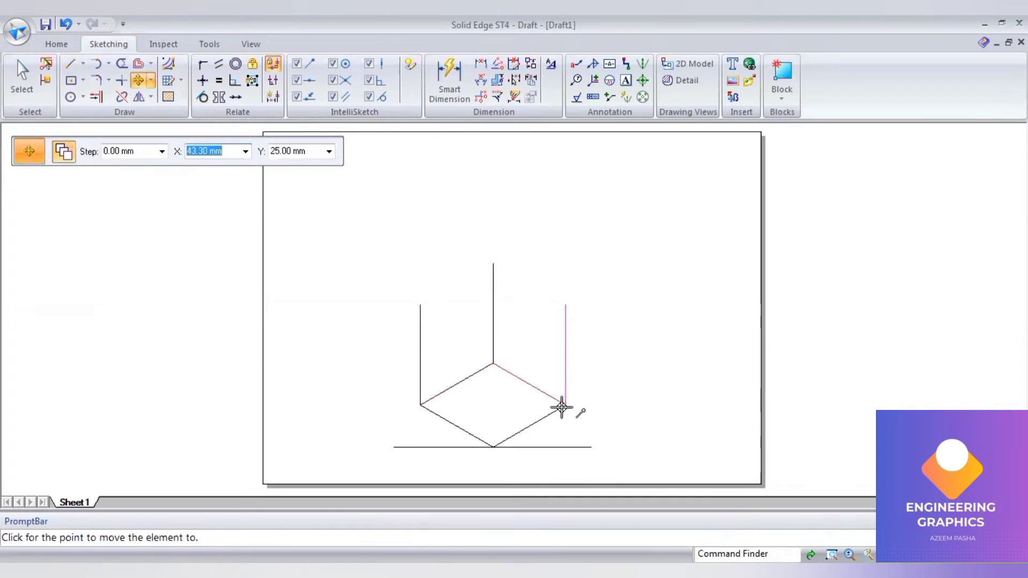
click(564, 404)
Draw the top-face rhombus edges connecting the tops of the vertical edges.
click(70, 64)
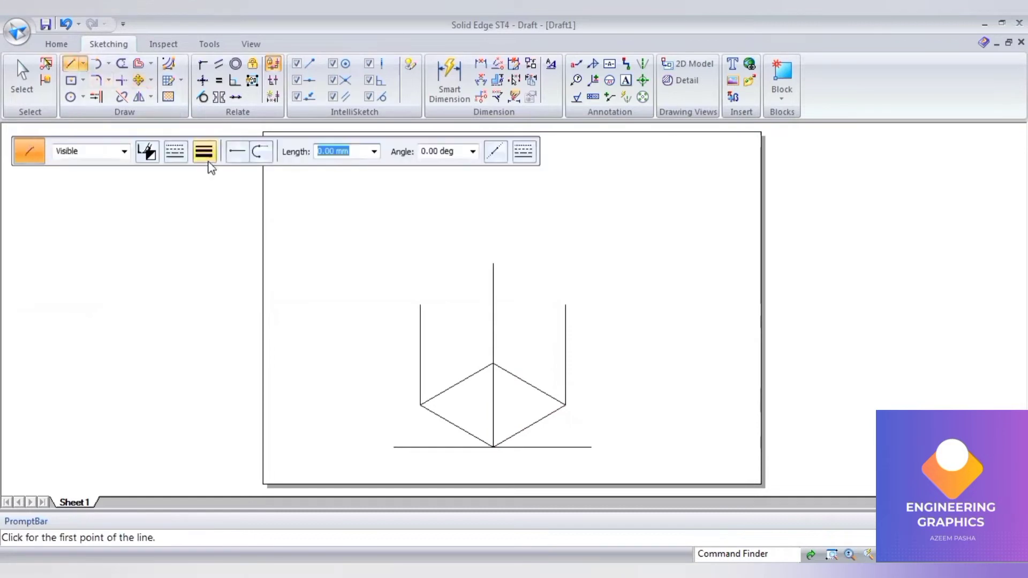
click(421, 302)
click(493, 262)
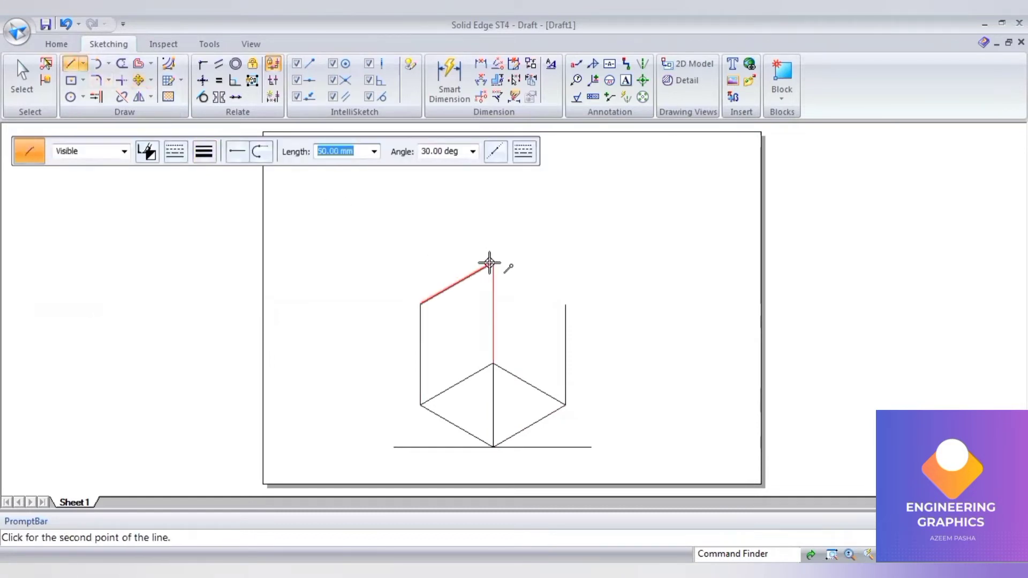
click(562, 302)
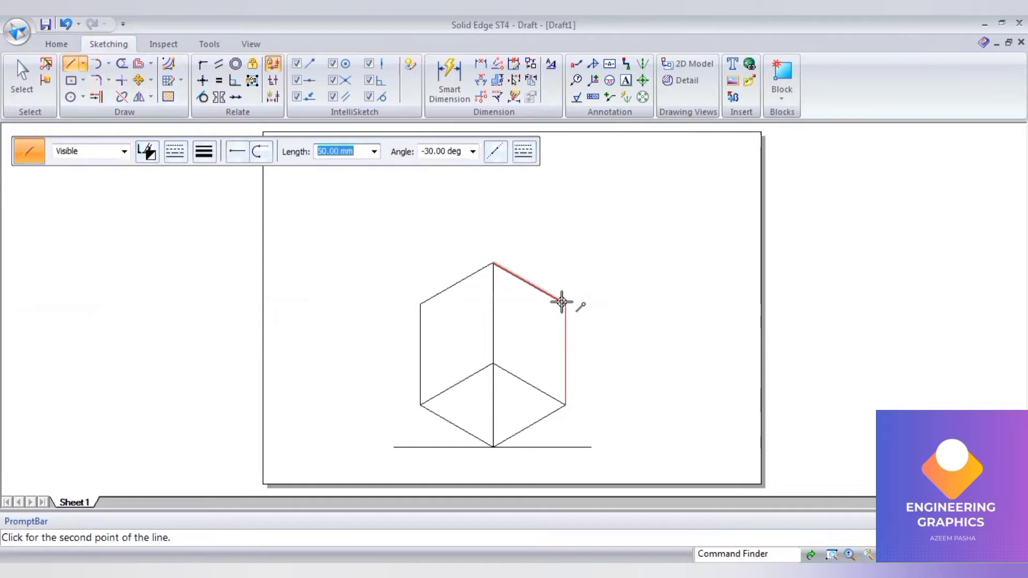
click(562, 302)
click(492, 344)
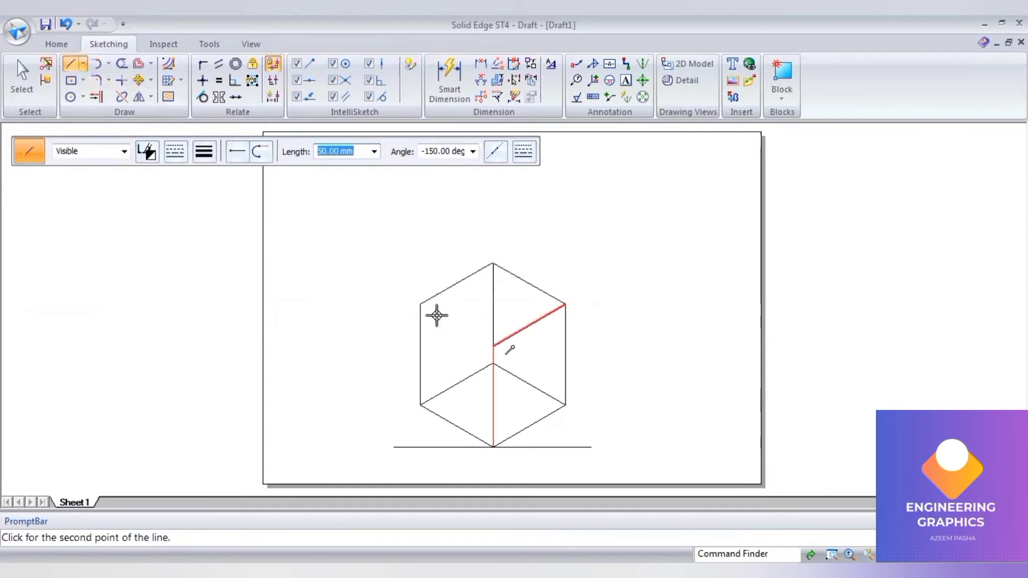
right_click(572, 357)
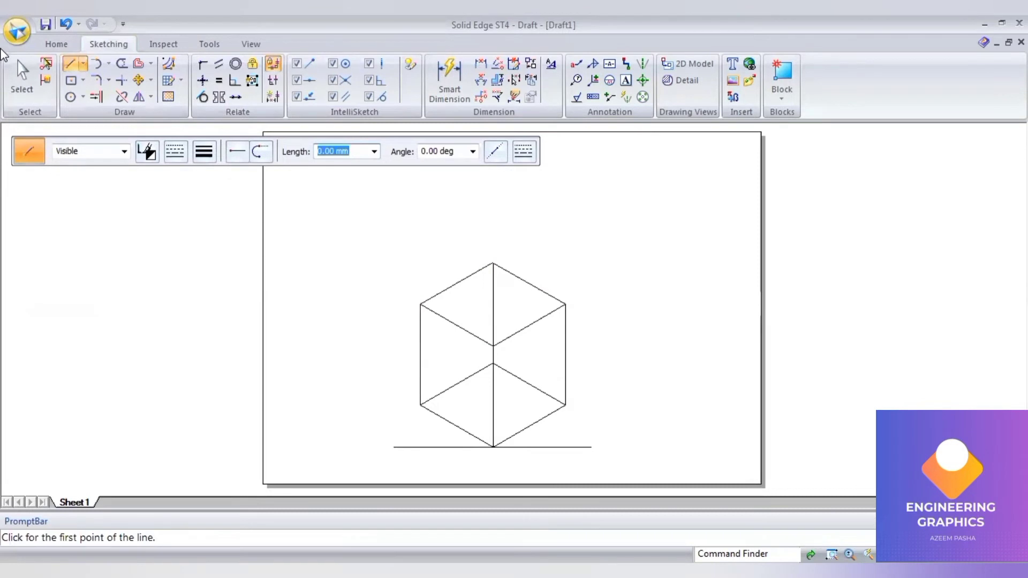
Change all the prism's outline lines to a 0.50 mm line width.
click(22, 81)
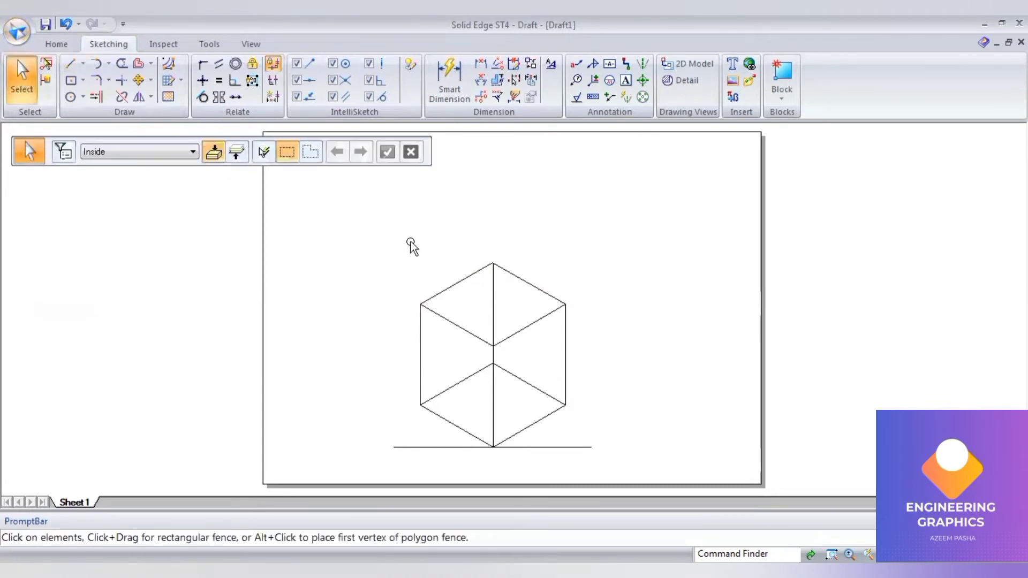
drag(416, 244, 577, 480)
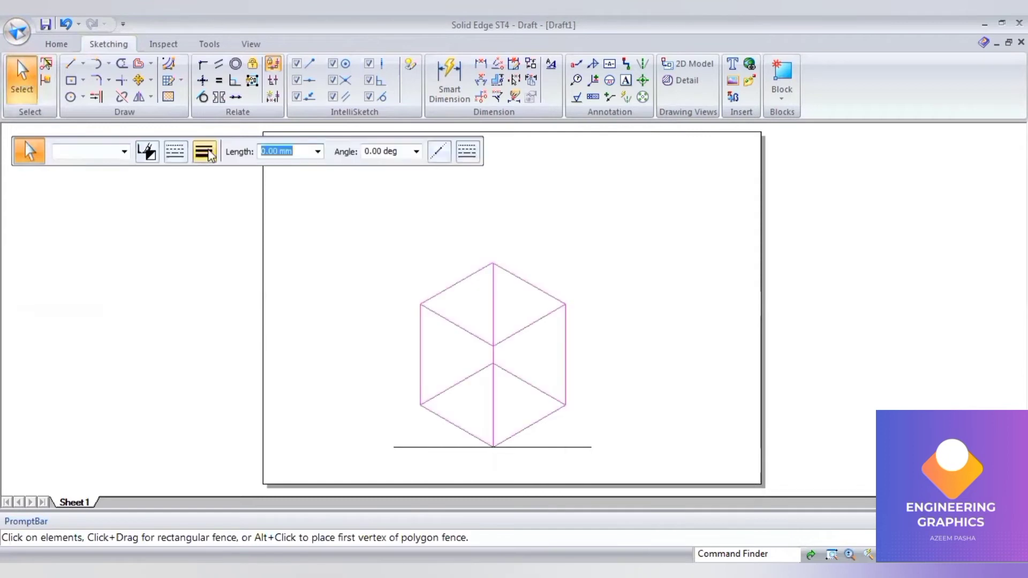
click(217, 212)
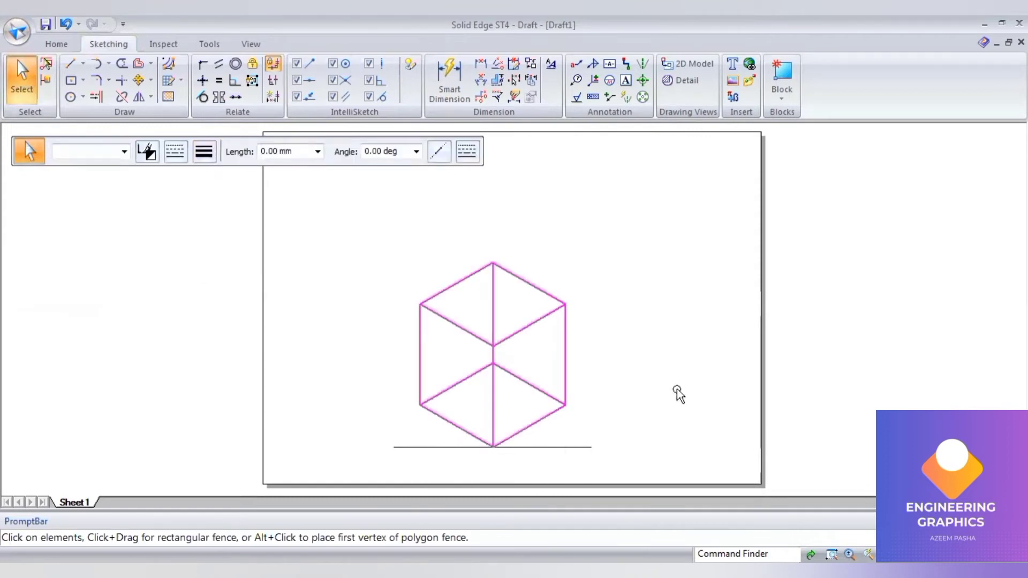
key(Escape)
Add 30° angle dimensions between each lower front edge and the ground line.
click(483, 84)
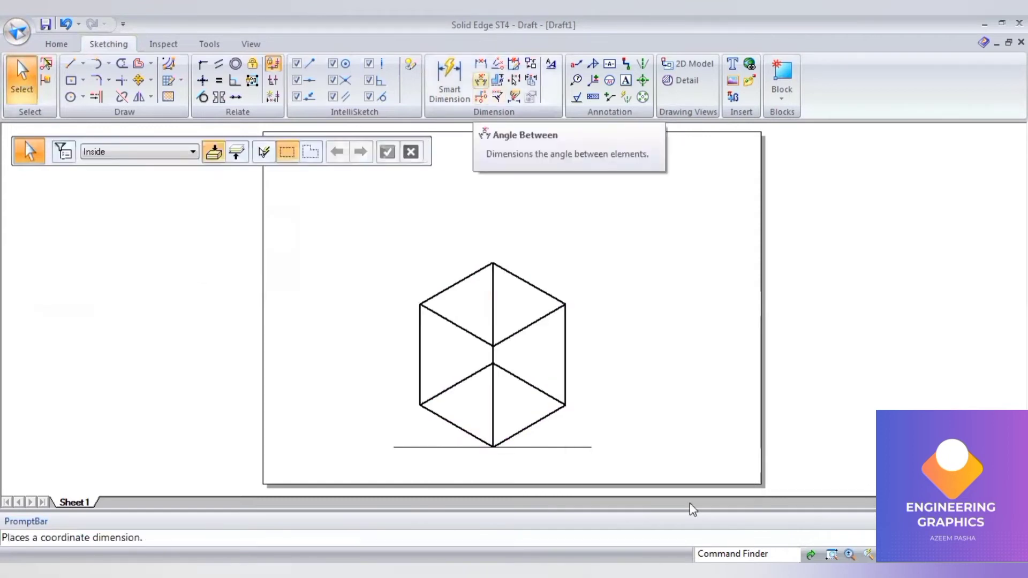
scroll(543, 462, up, 2)
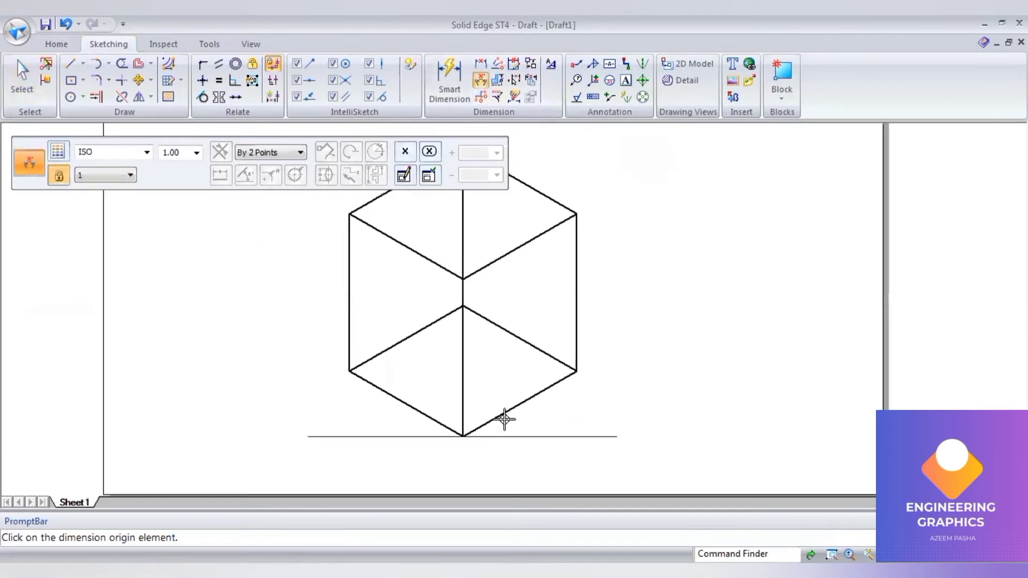
click(505, 411)
click(518, 438)
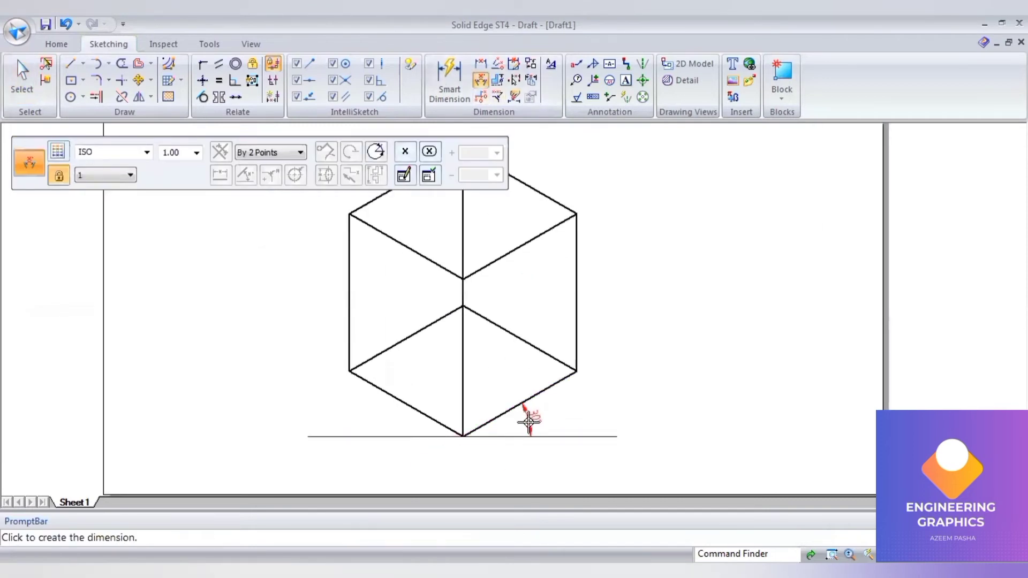
click(527, 419)
click(479, 79)
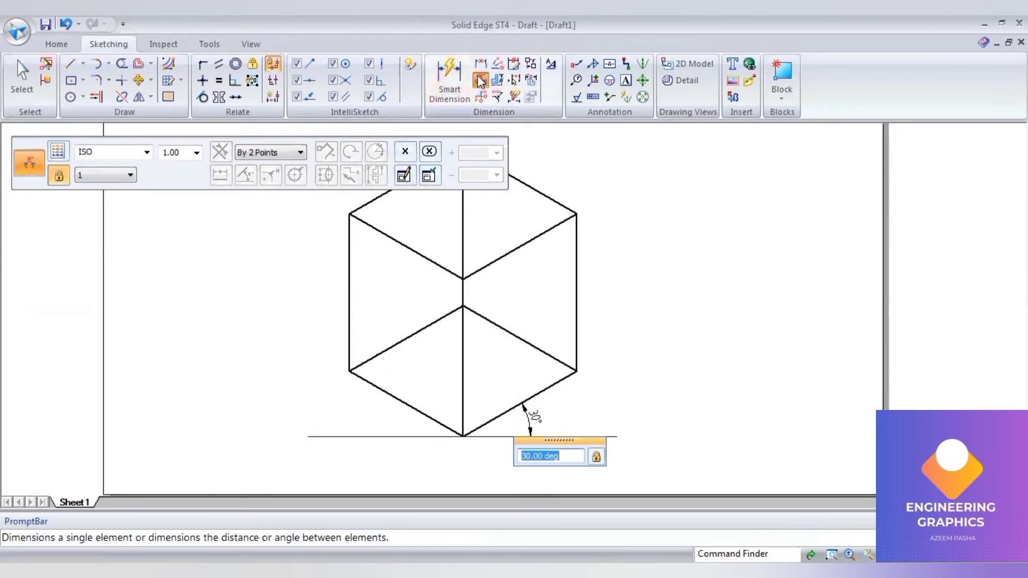
click(416, 409)
click(400, 437)
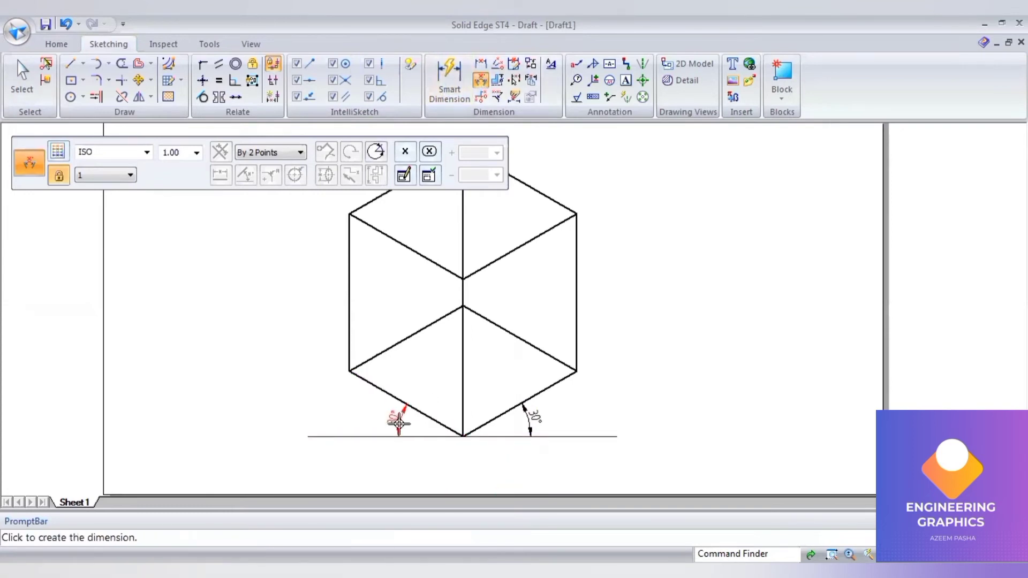
click(397, 419)
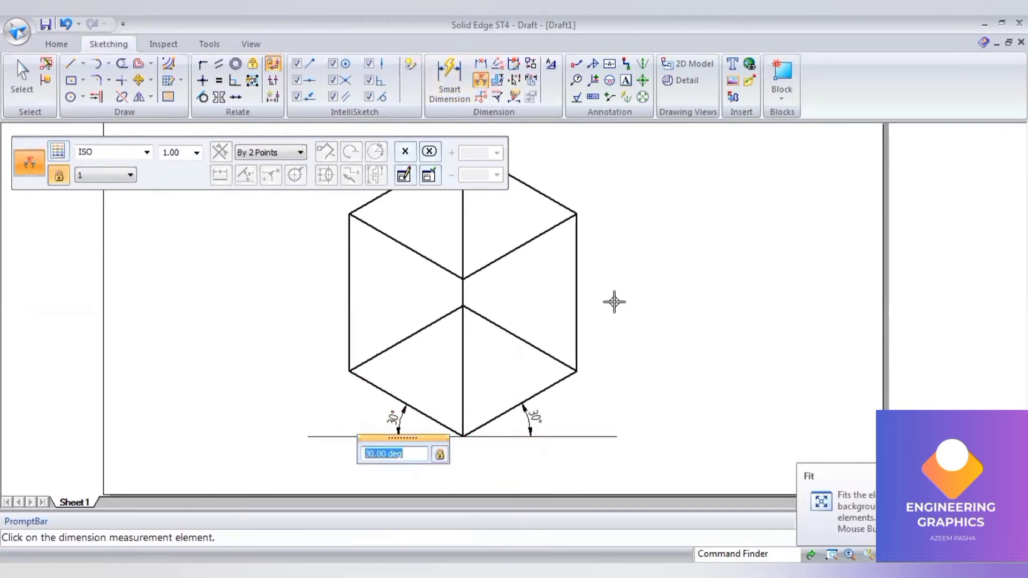
scroll(612, 298, down, 1)
click(22, 76)
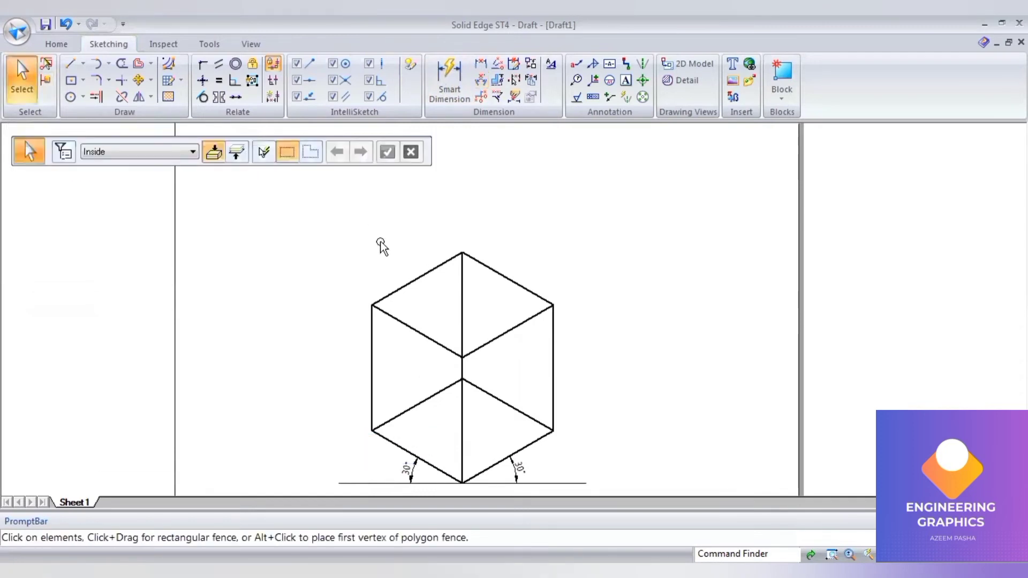
drag(373, 226, 575, 493)
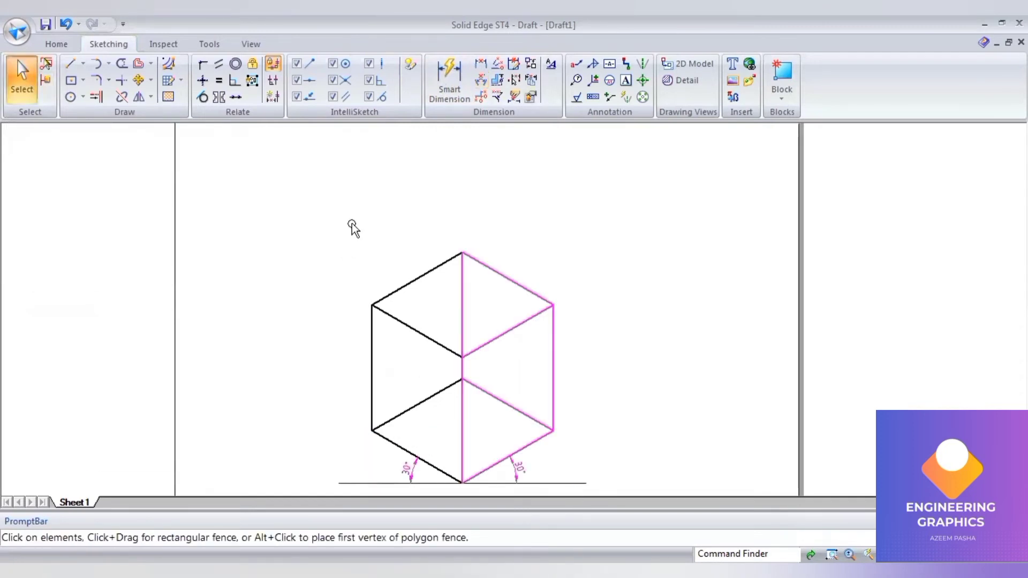
drag(351, 223, 634, 490)
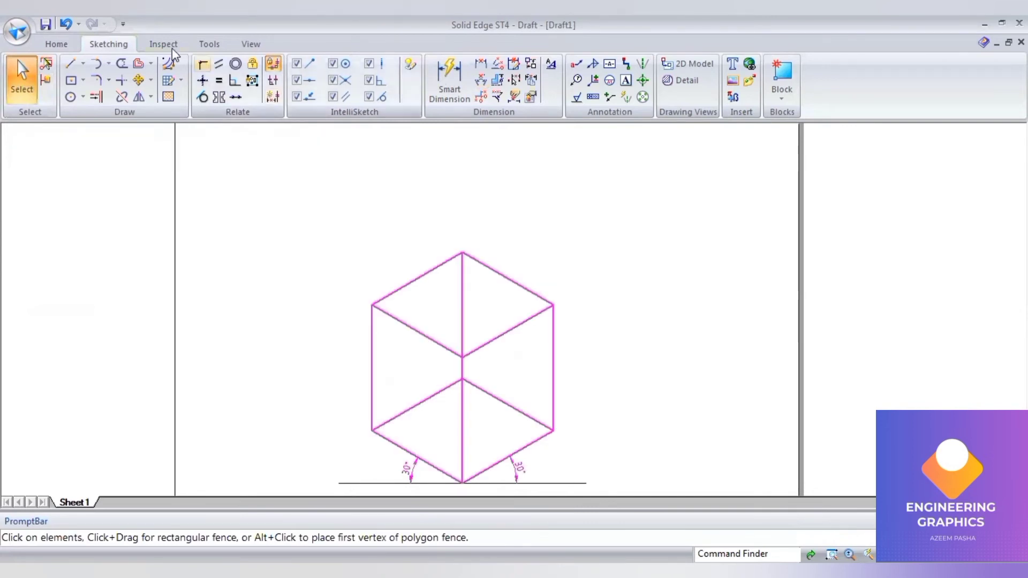
click(153, 81)
key(Escape)
click(150, 97)
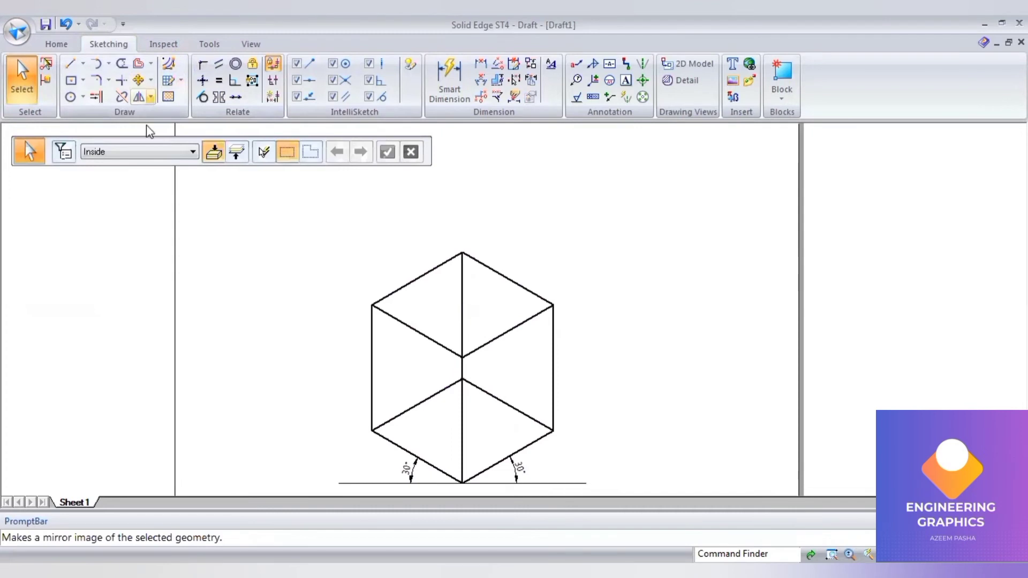
click(185, 149)
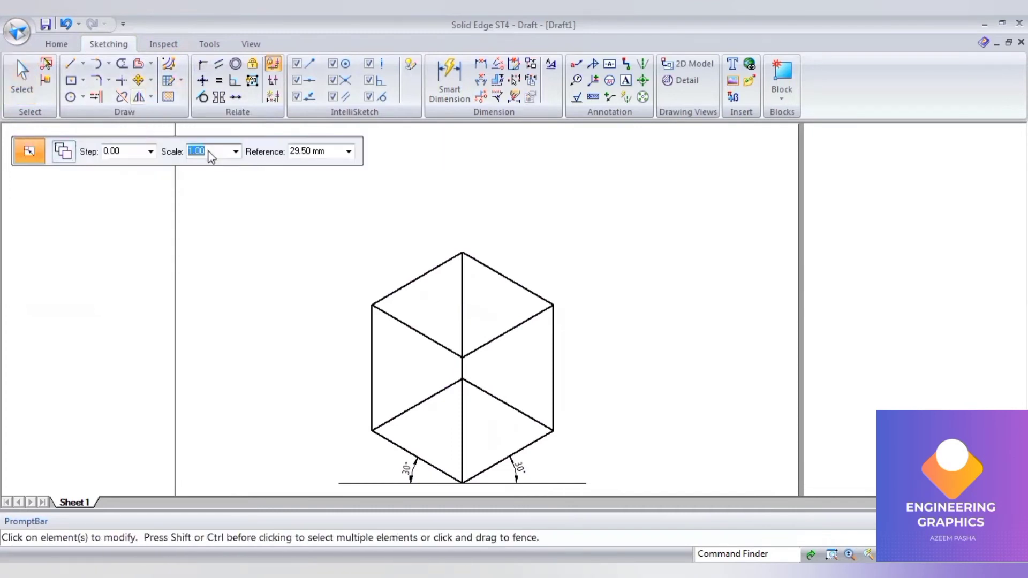
text(0.8)
text(16)
key(Tab)
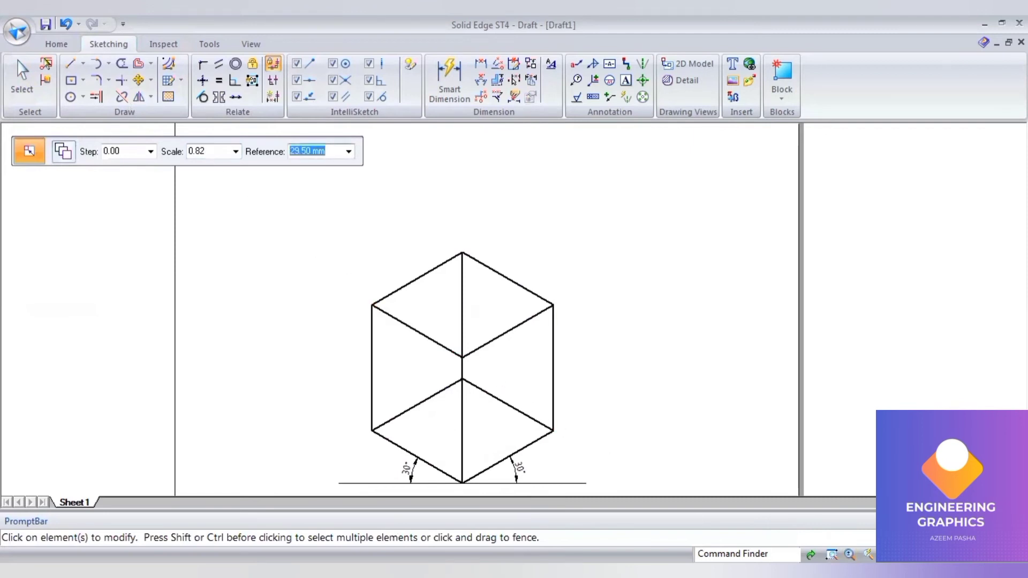
key(Return)
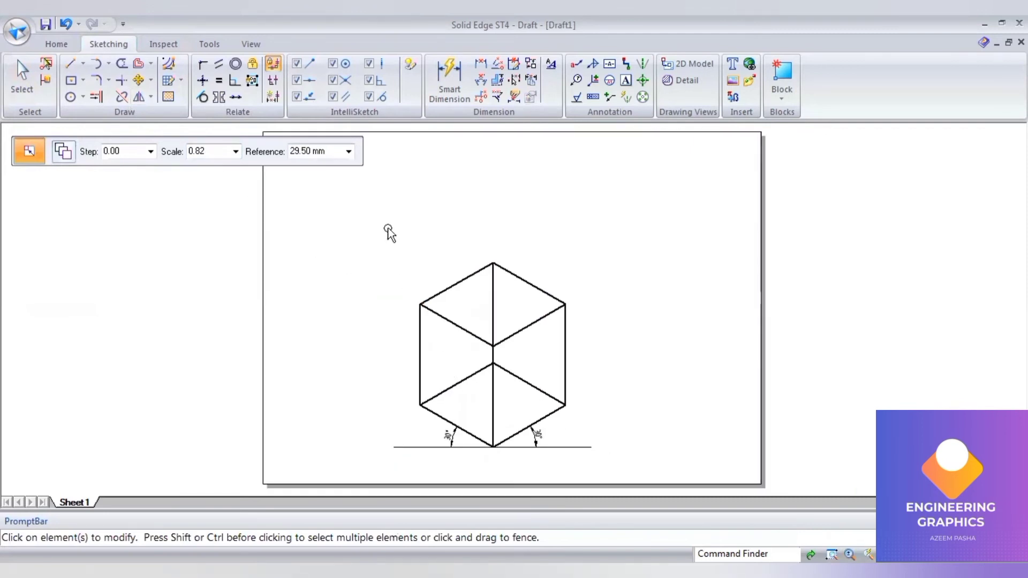
drag(415, 227, 577, 475)
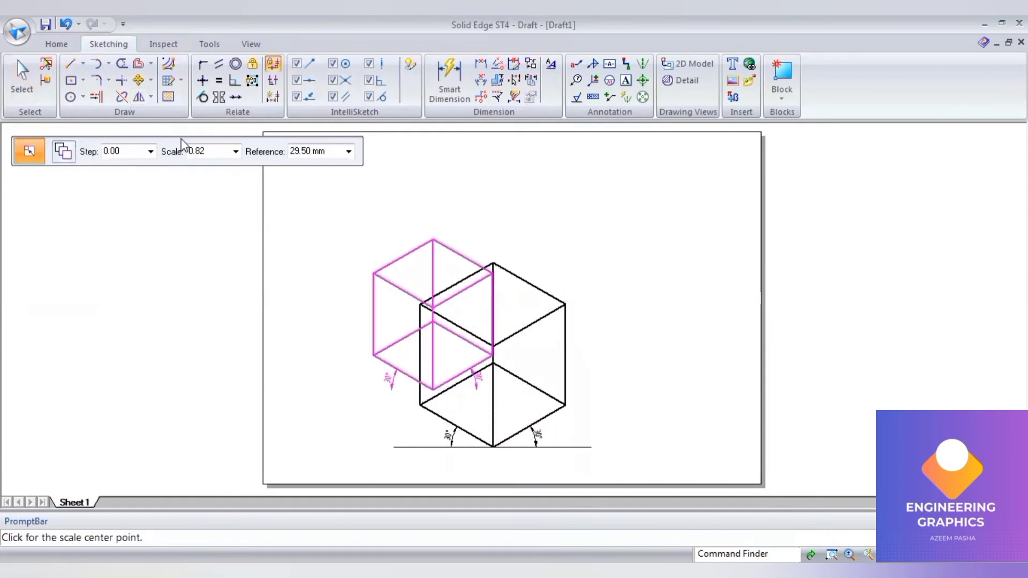
click(345, 293)
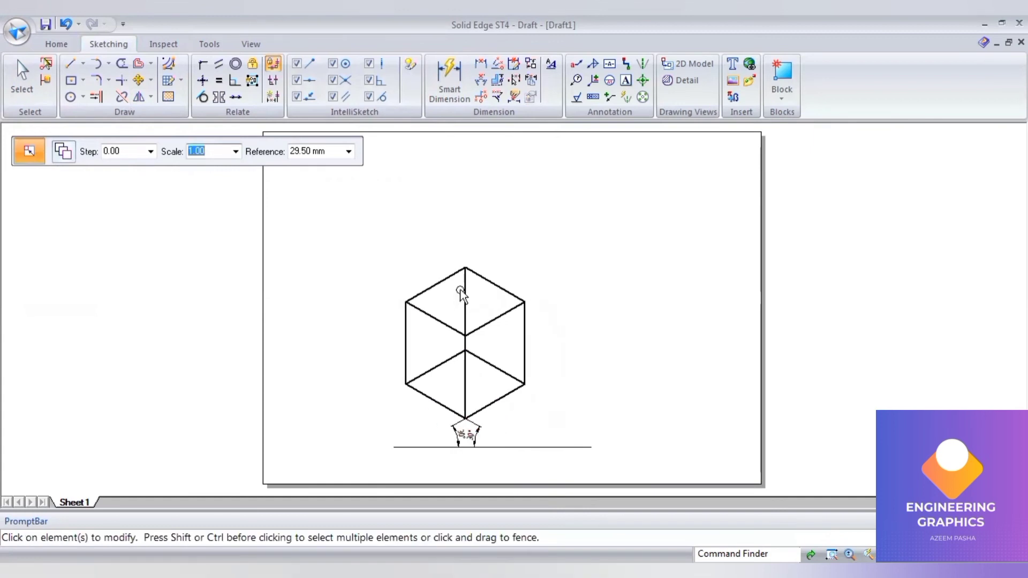
key(ctrl+z)
drag(406, 234, 575, 471)
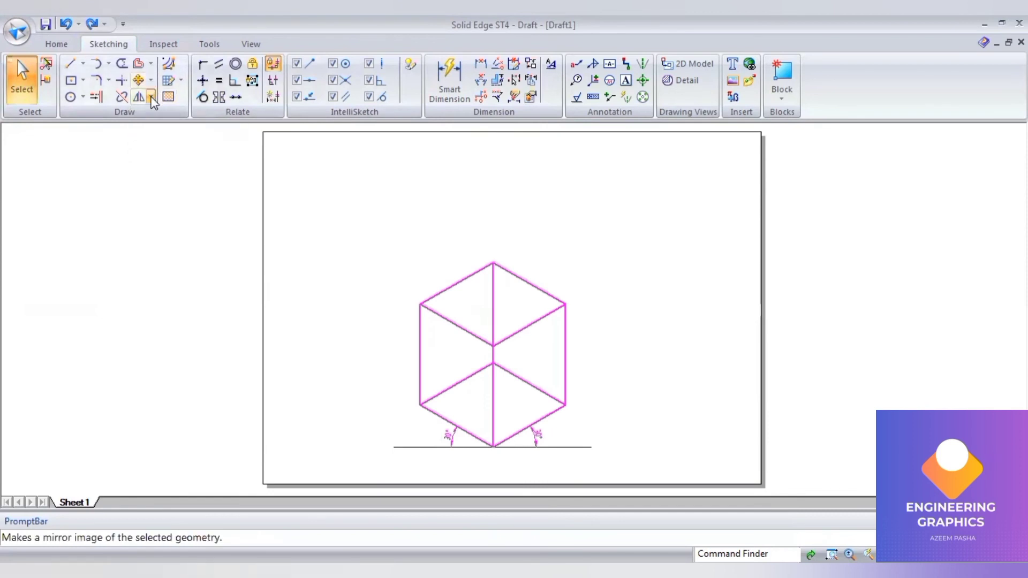
Scale the dimensioned prism by a factor of 0.82 about its bottom corner.
click(152, 100)
click(149, 129)
click(210, 155)
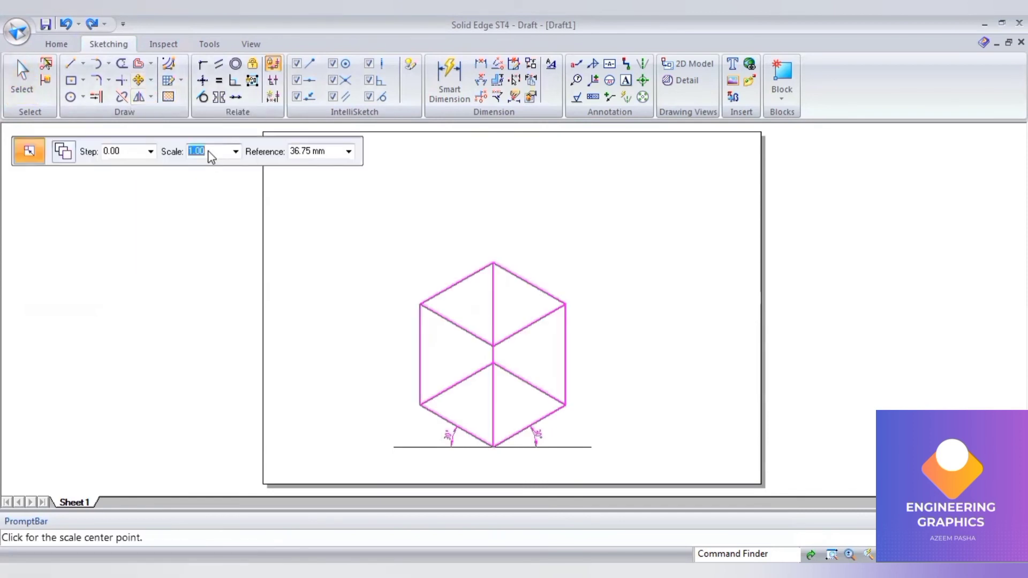
text(0.82)
key(Tab)
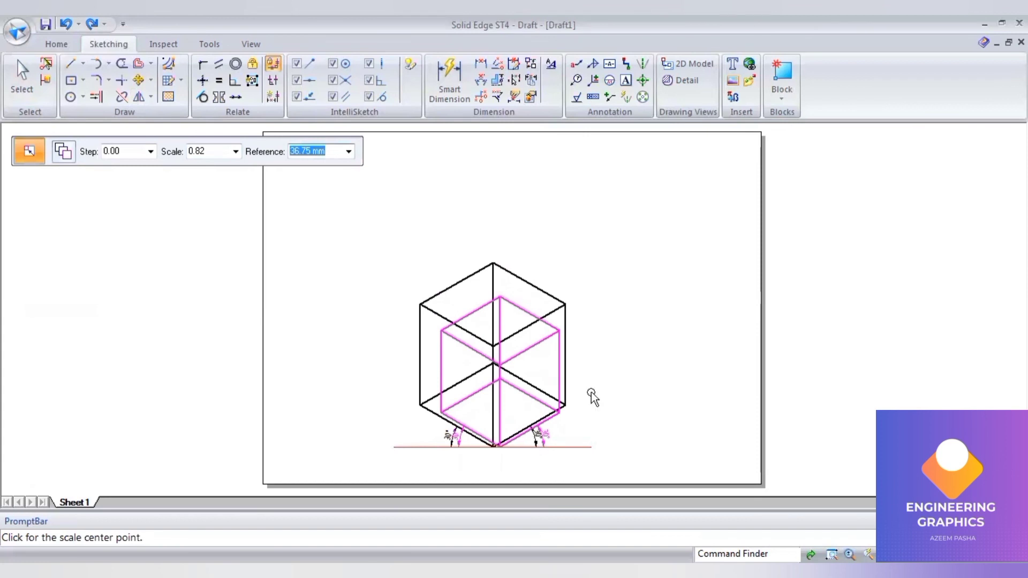
key(Escape)
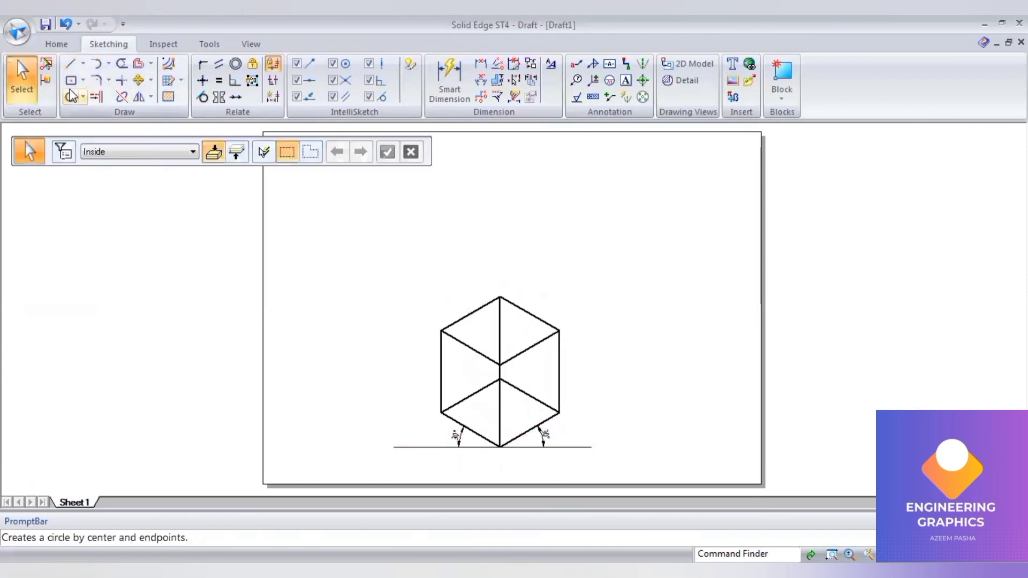
Draw a thick 50 mm circle on the prism's top corner, then dimension its right edge.
click(71, 97)
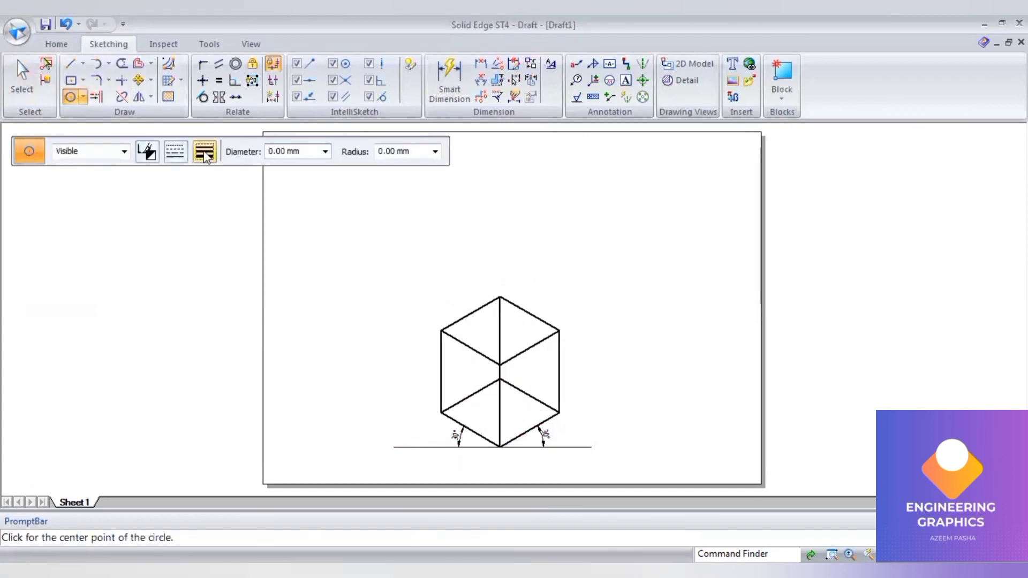
click(206, 153)
click(217, 211)
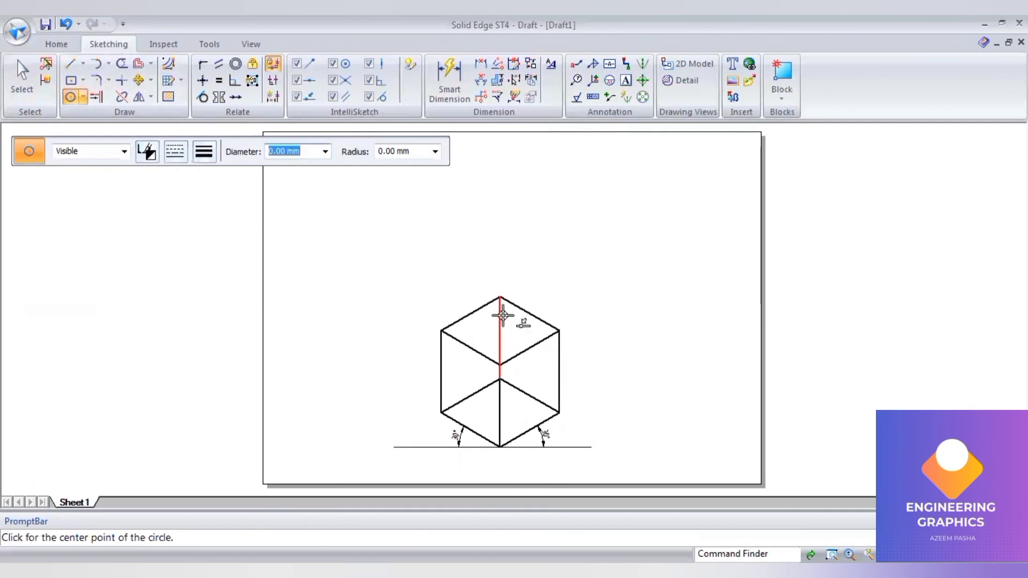
click(499, 296)
text(50)
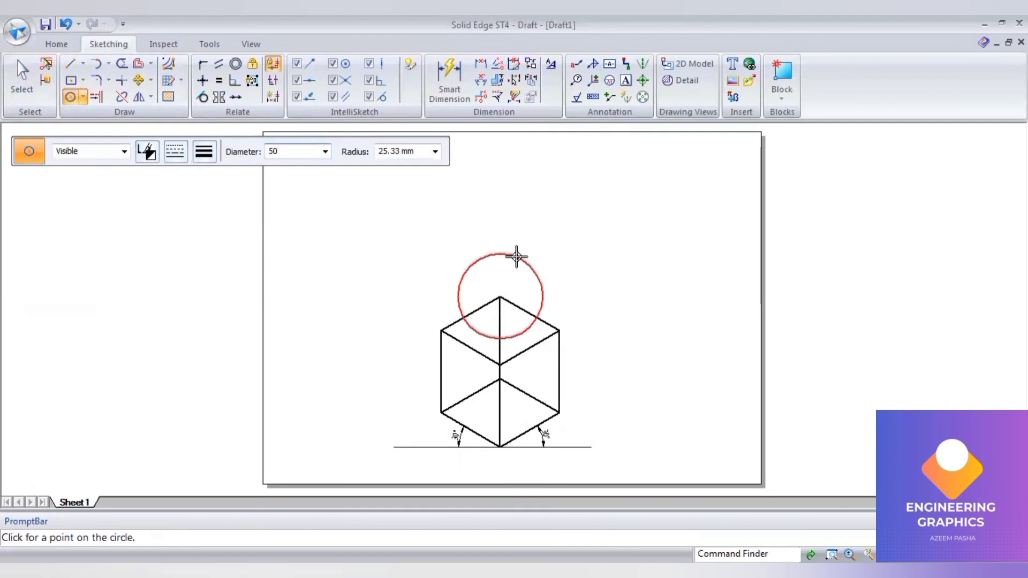
click(516, 257)
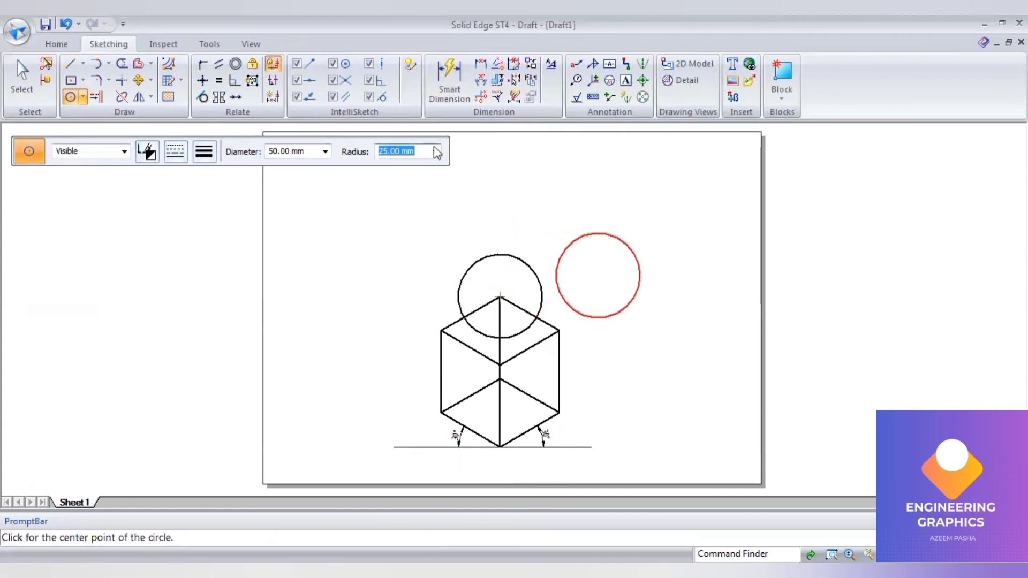
click(450, 81)
click(573, 362)
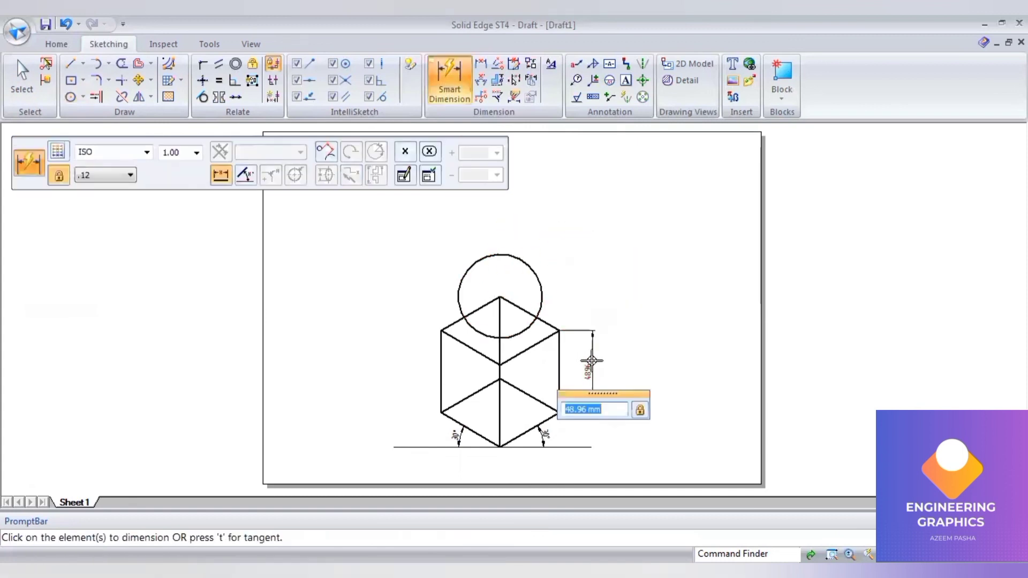